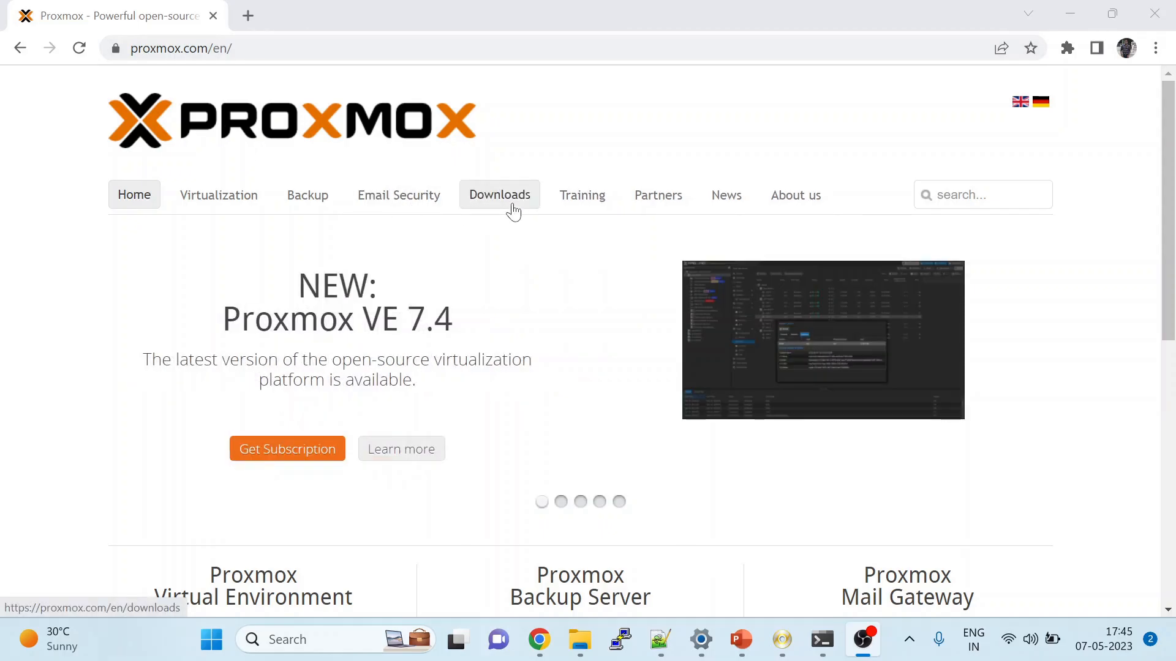
# Open the Proxmox Virtual Environment ISO images page in the downloads area and find the 7.4-1 installer.
pyautogui.click(513, 209)
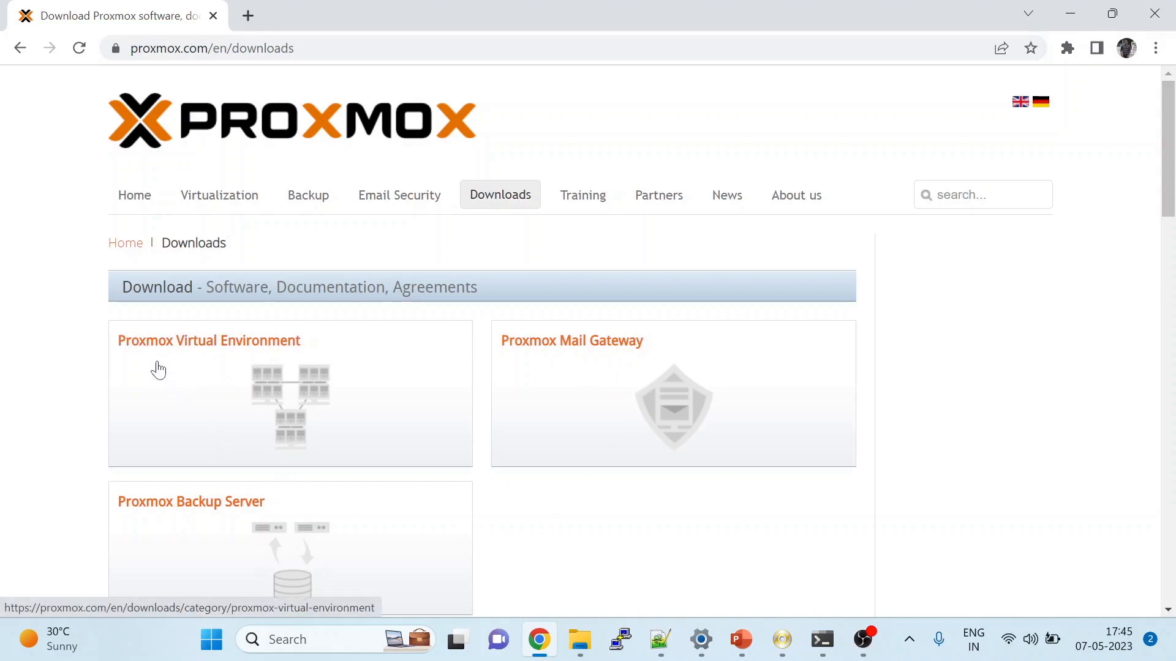
pyautogui.click(221, 351)
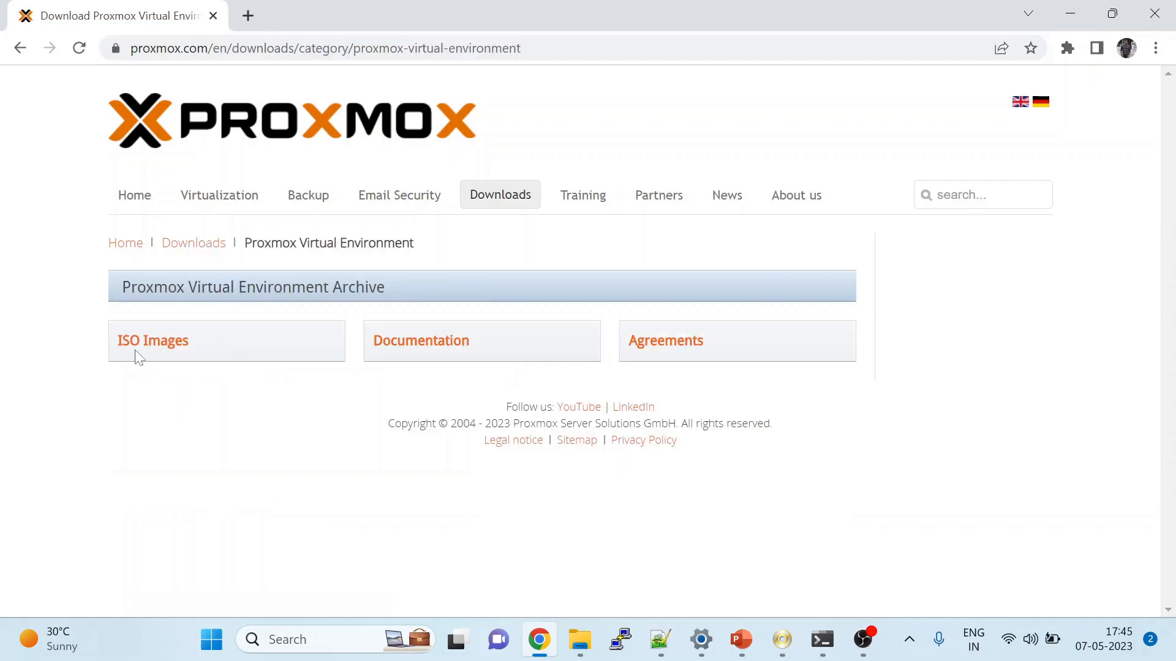
pyautogui.click(142, 353)
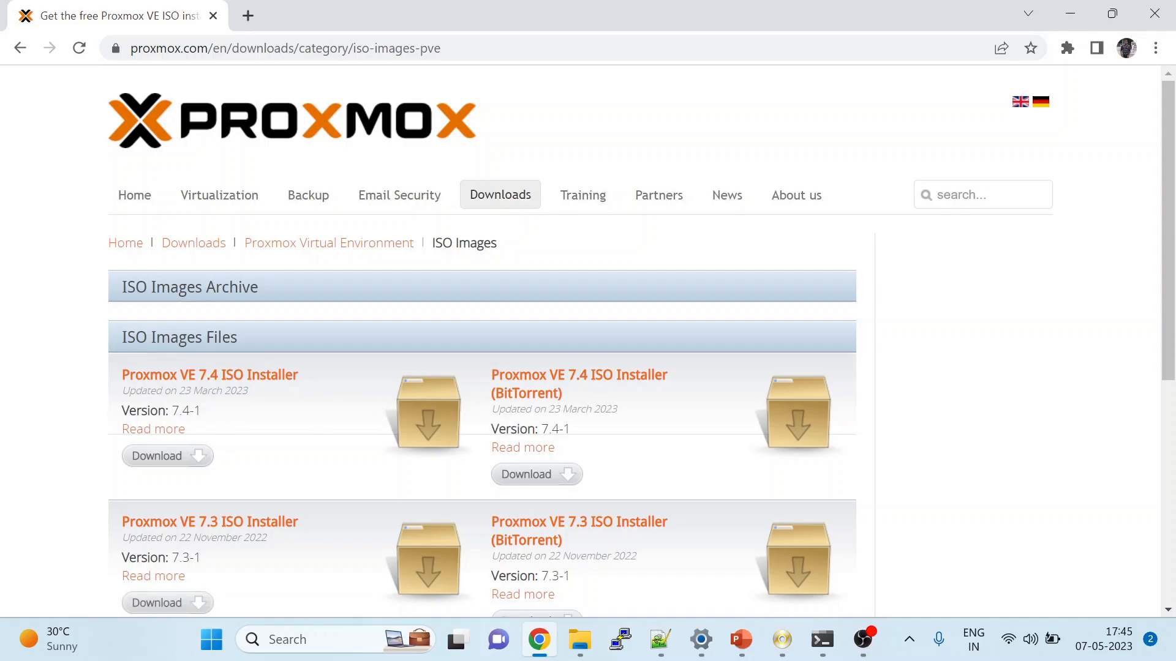
pyautogui.moveTo(169, 410); pyautogui.dragTo(206, 417)
pyautogui.click(217, 417)
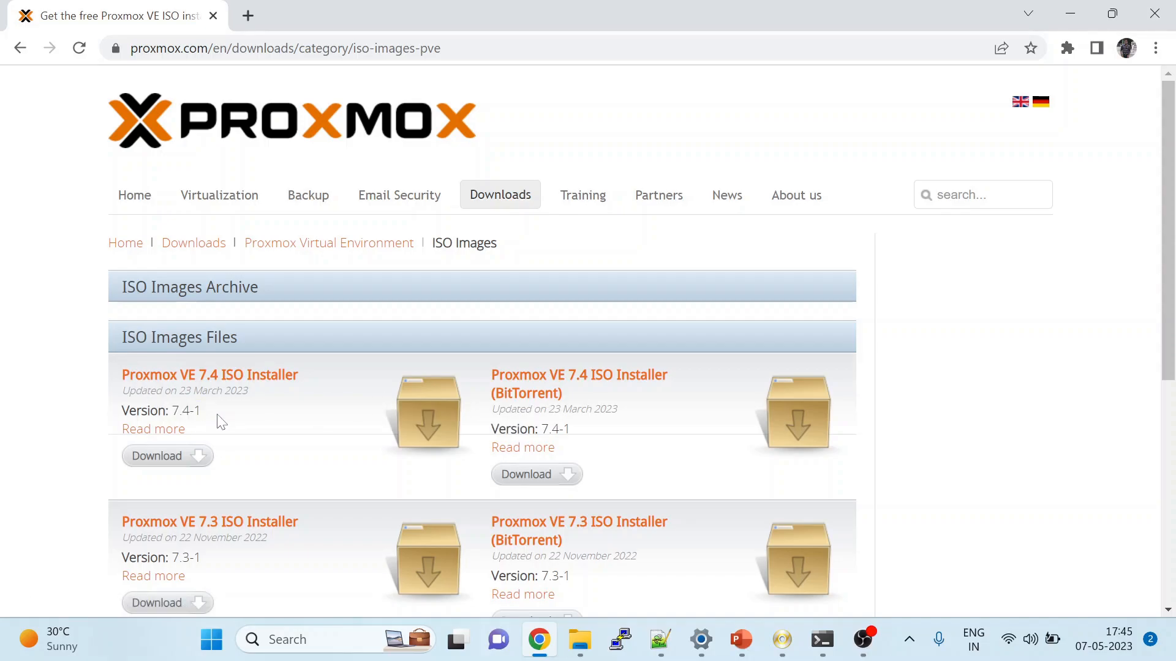
# Start downloading the Proxmox VE 7.4 ISO Installer and cancel the running download of proxmox-ve_7.4-1.iso.
pyautogui.click(174, 461)
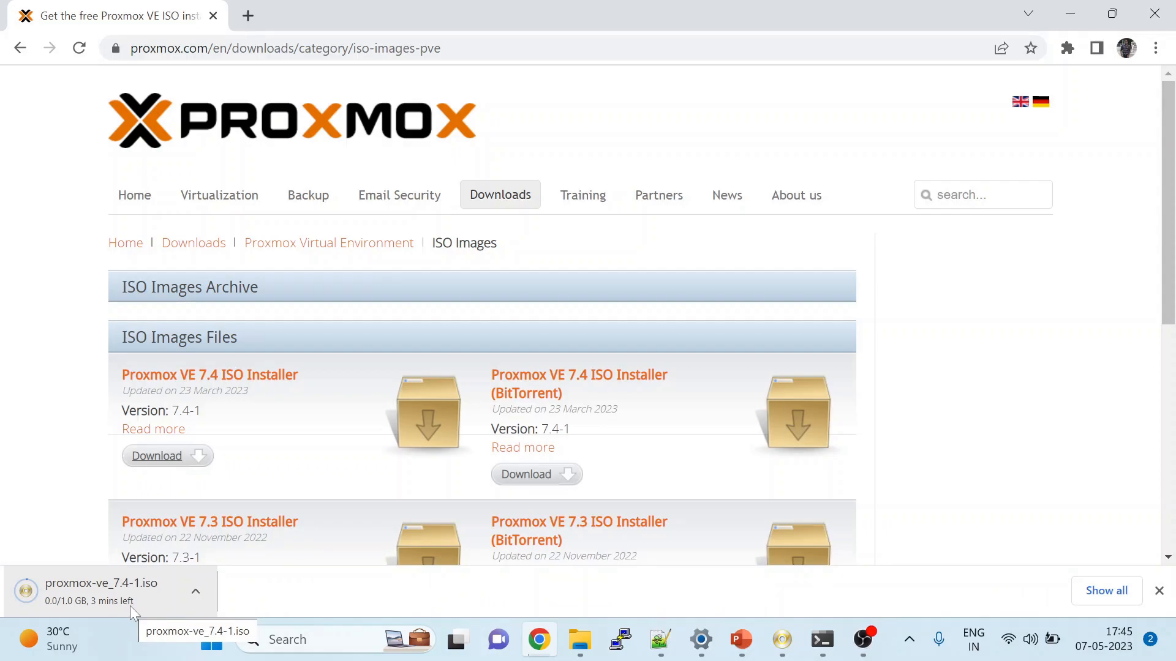
pyautogui.click(197, 598)
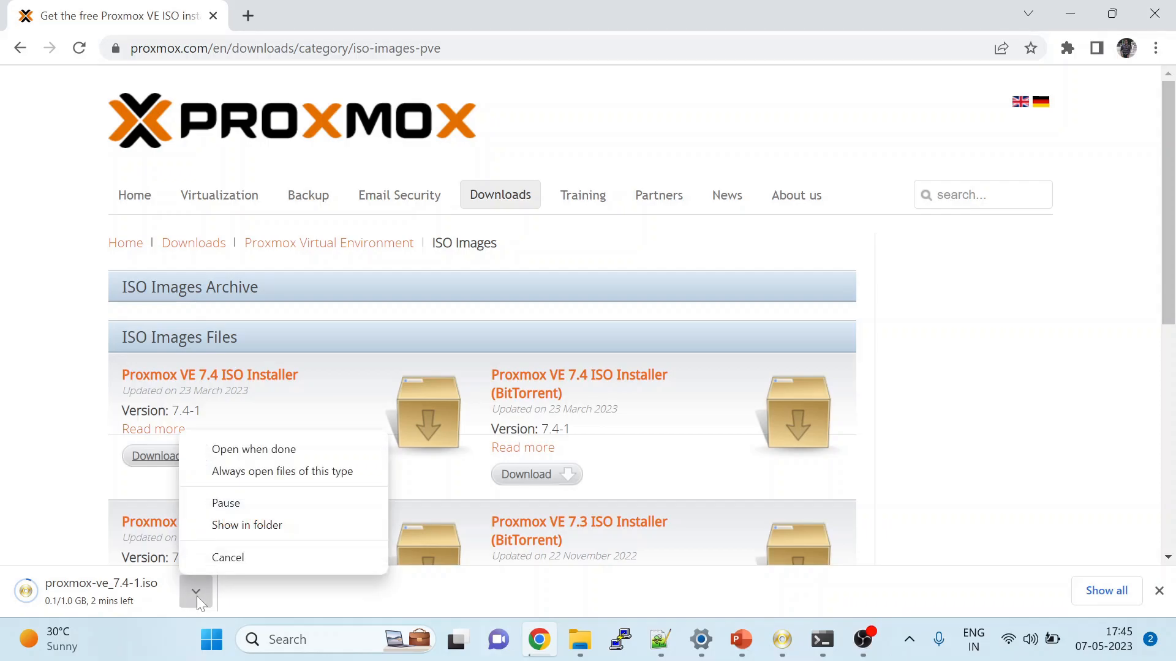
pyautogui.click(225, 561)
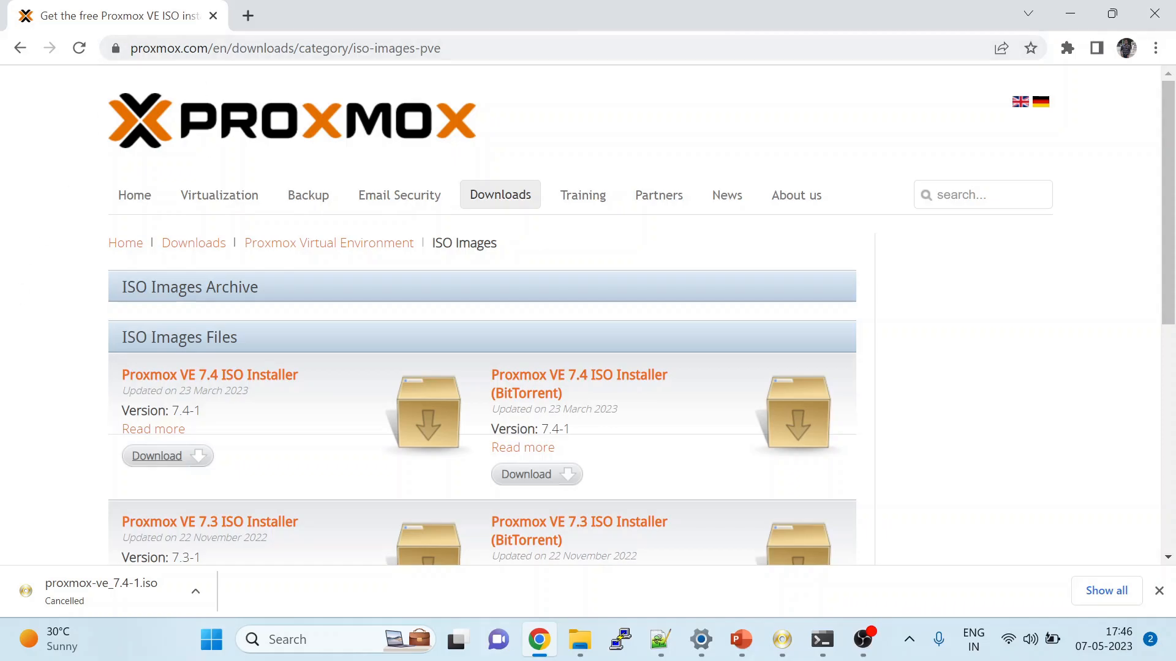
# Switch to PowerISO, load the Proxmox ISO as the source for a bootable USB drive, and close the program without writing it.
pyautogui.click(782, 639)
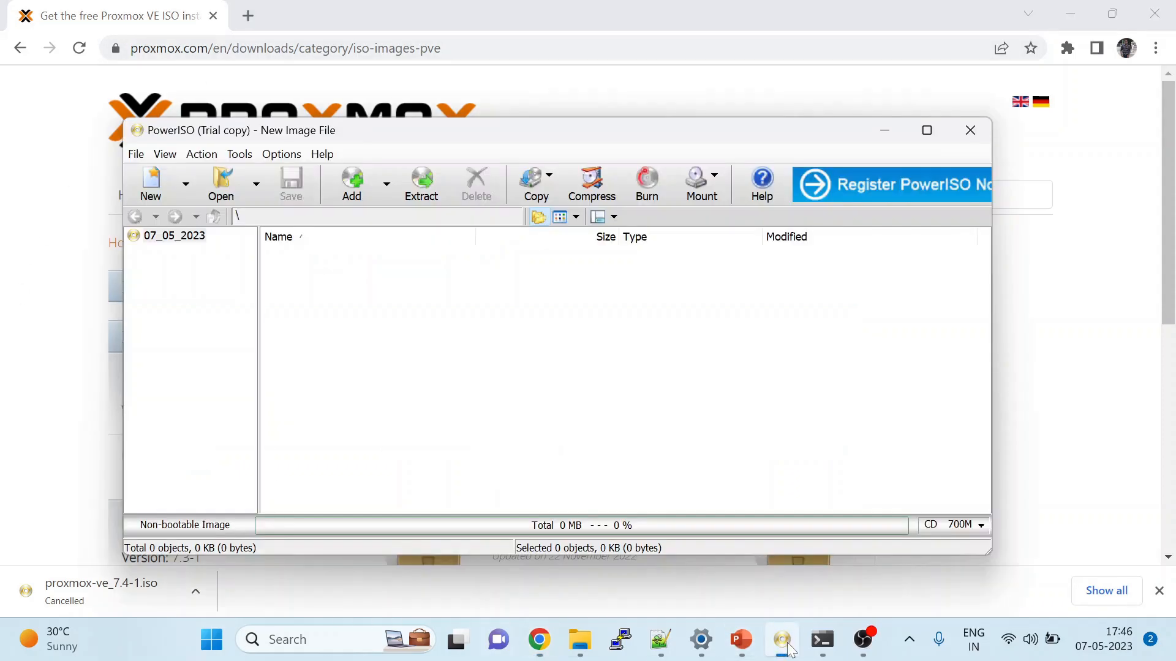
pyautogui.click(241, 155)
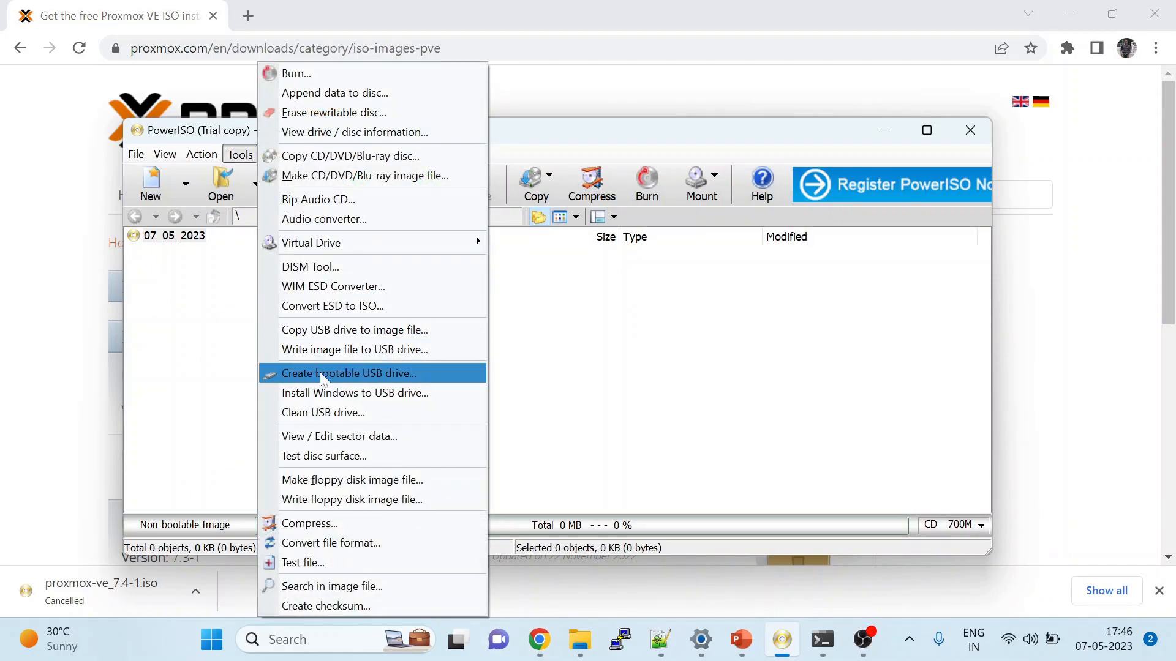
pyautogui.click(403, 376)
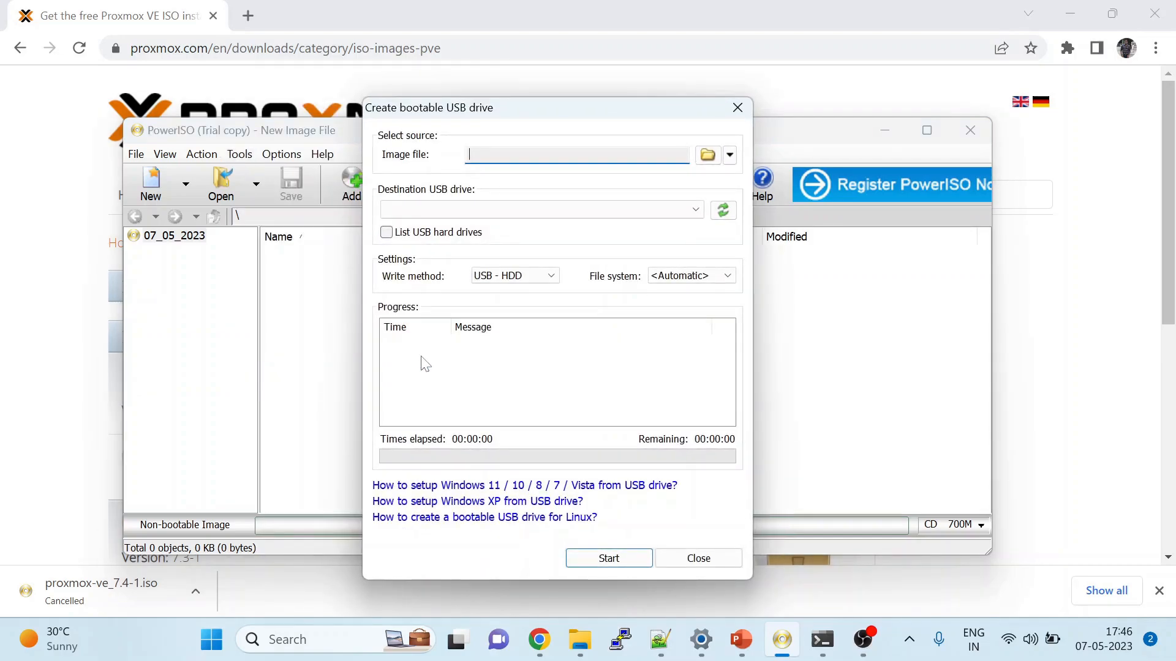
pyautogui.click(706, 156)
pyautogui.doubleClick(520, 261)
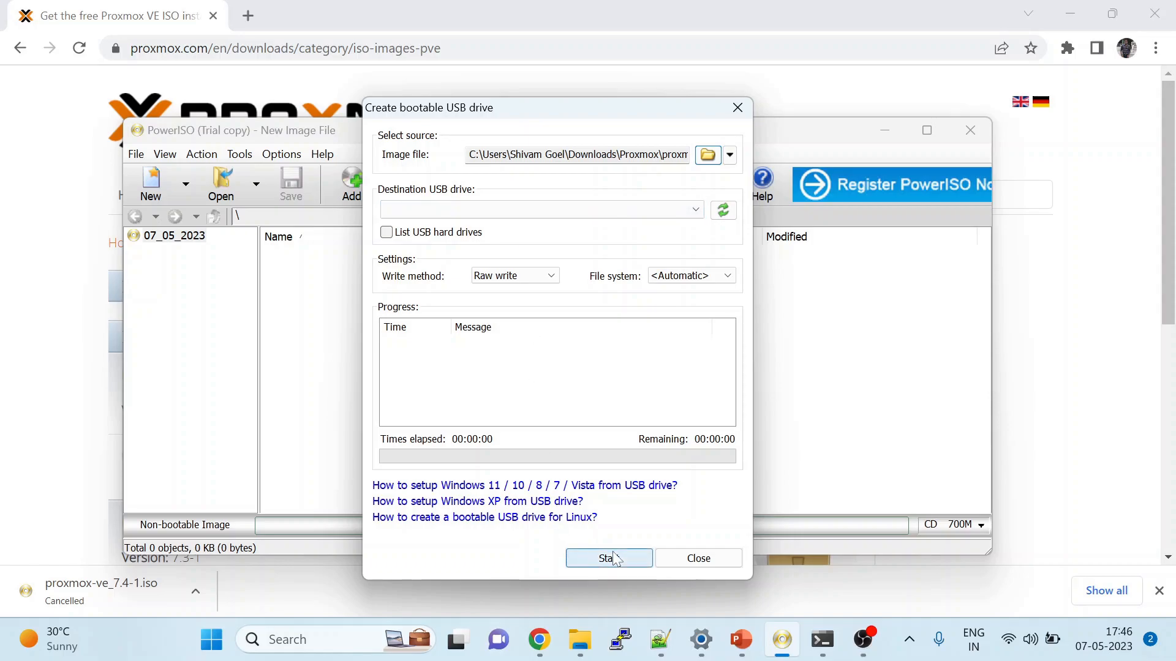
pyautogui.click(713, 562)
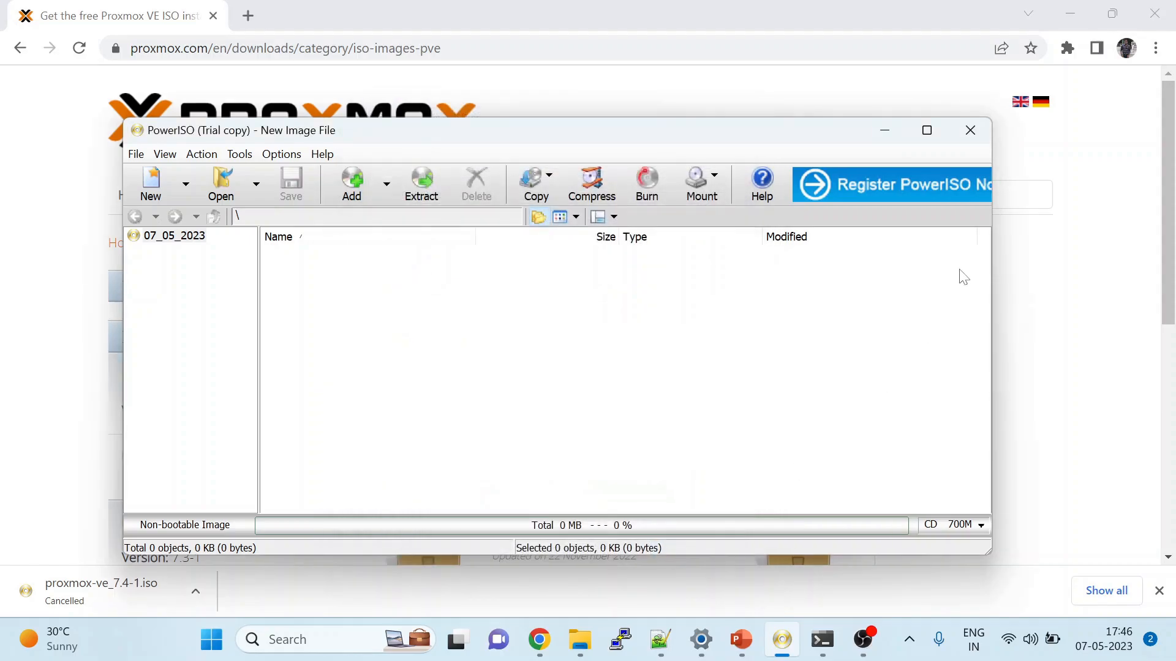
pyautogui.click(970, 131)
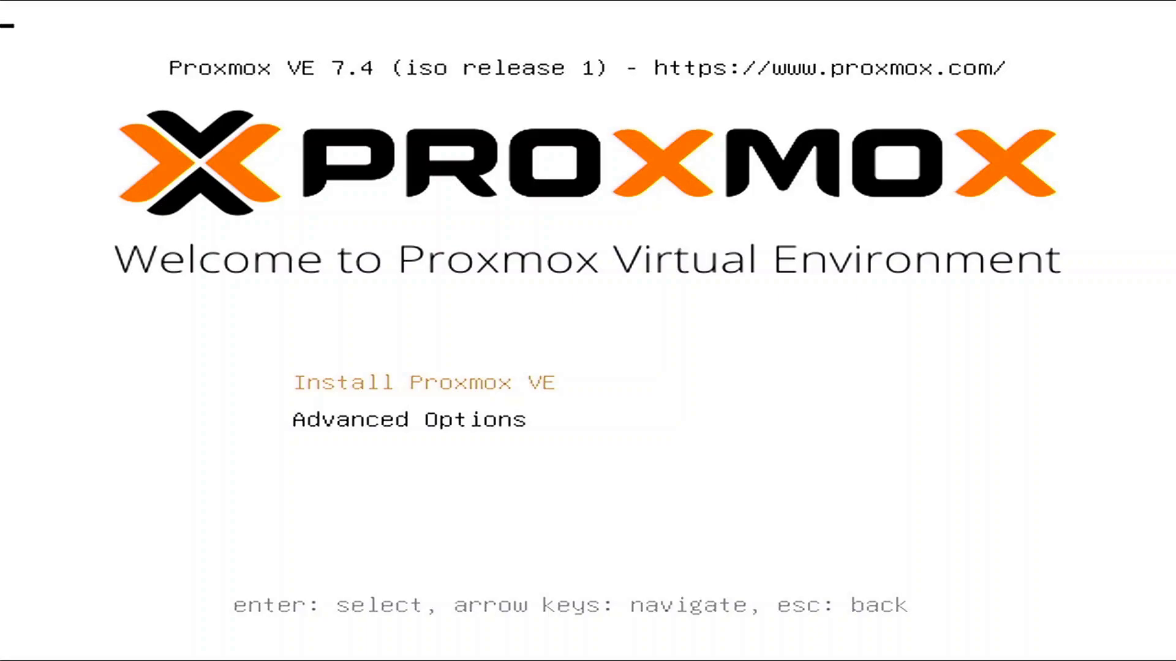
# Start the Proxmox VE installation, accepting the license agreement and the target disk /dev/sda.
pyautogui.press('Return')
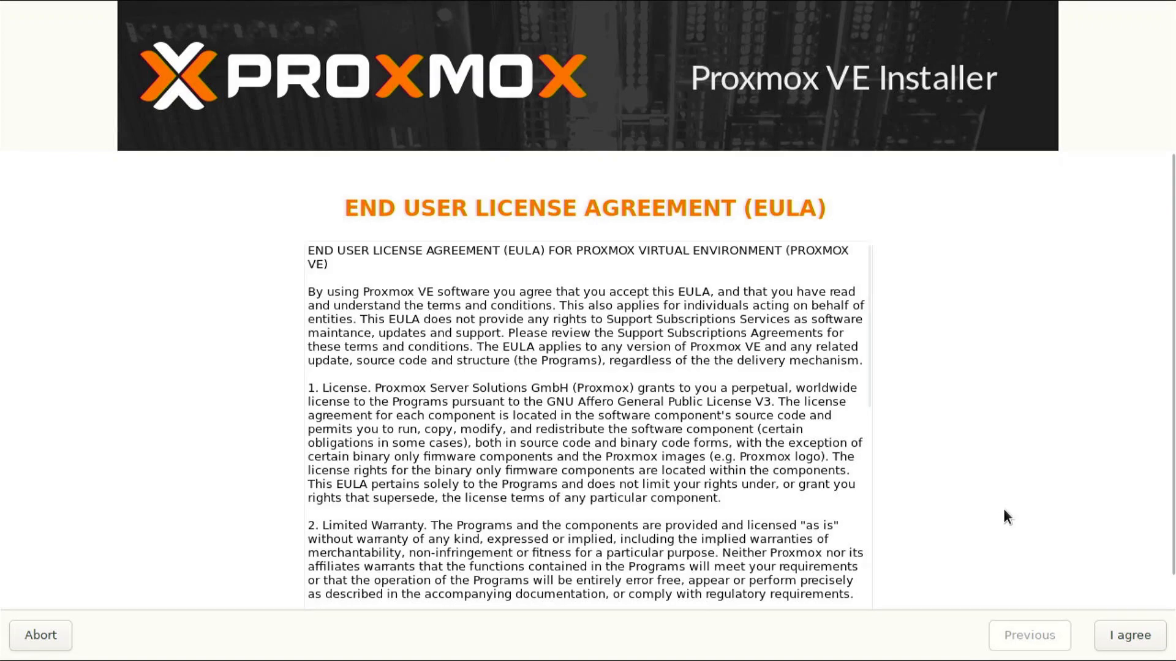
pyautogui.click(1129, 635)
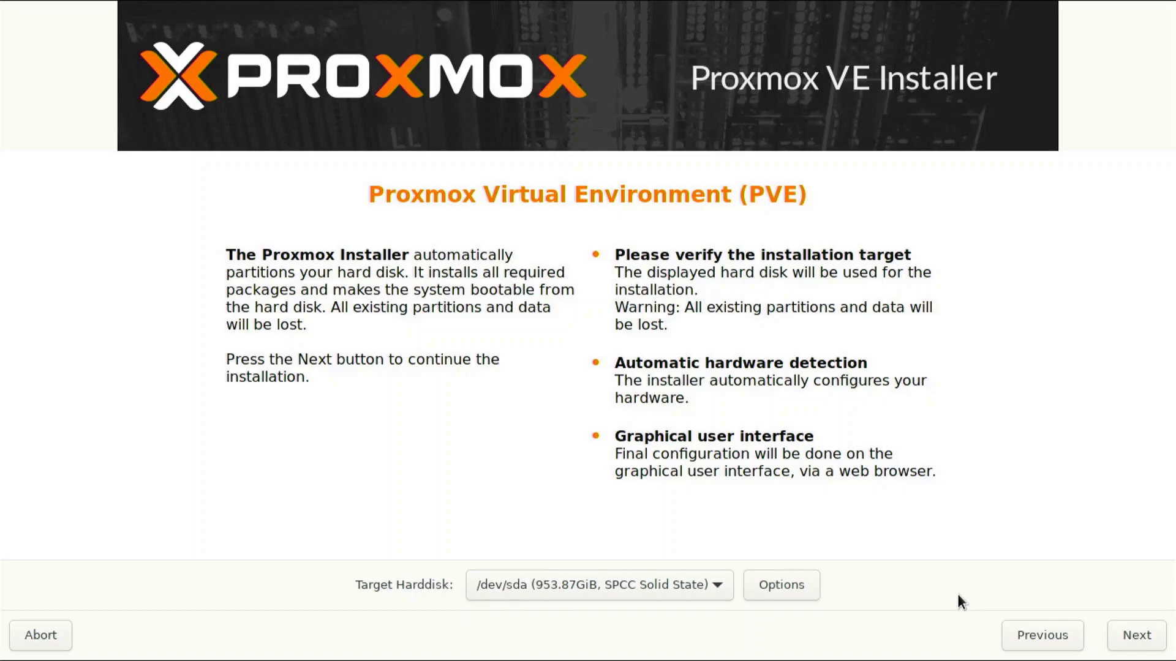
pyautogui.click(1135, 640)
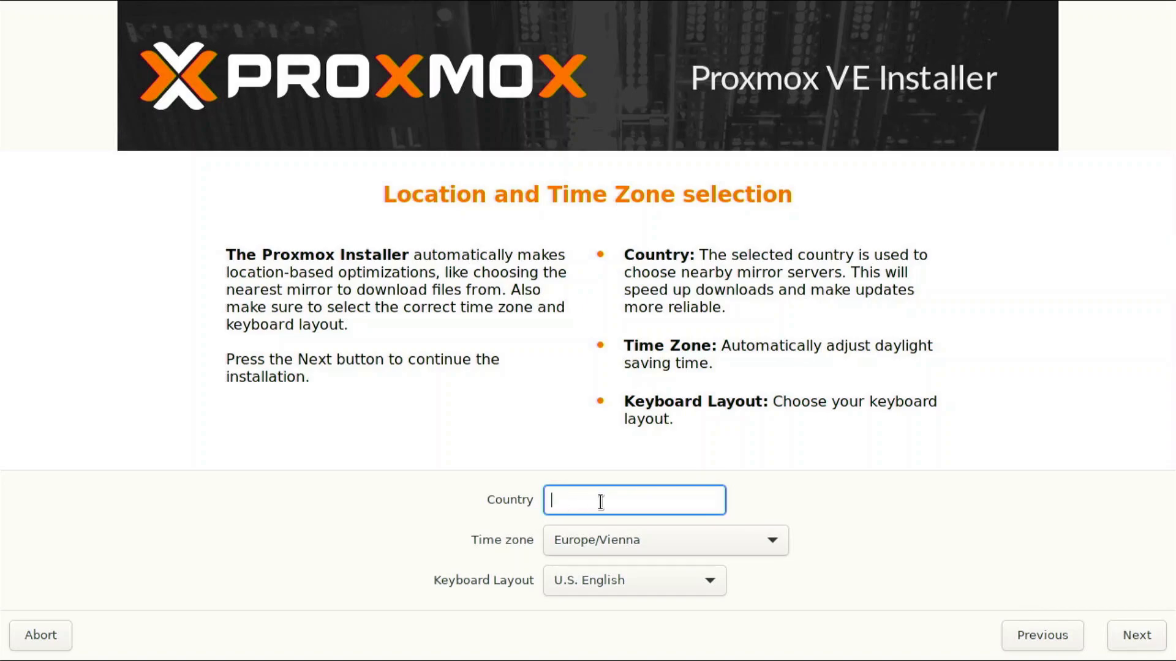
# Set the country to India and accept the Asia/Kolkata time zone with the U.S. English keyboard layout.
pyautogui.write('India')
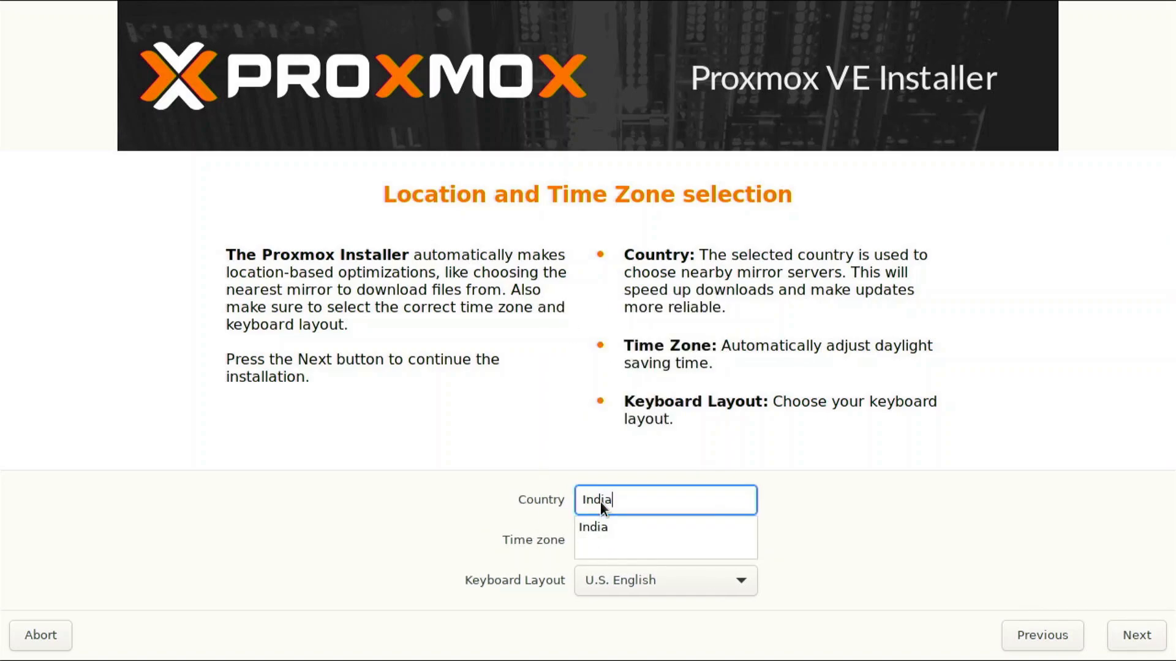
pyautogui.click(578, 534)
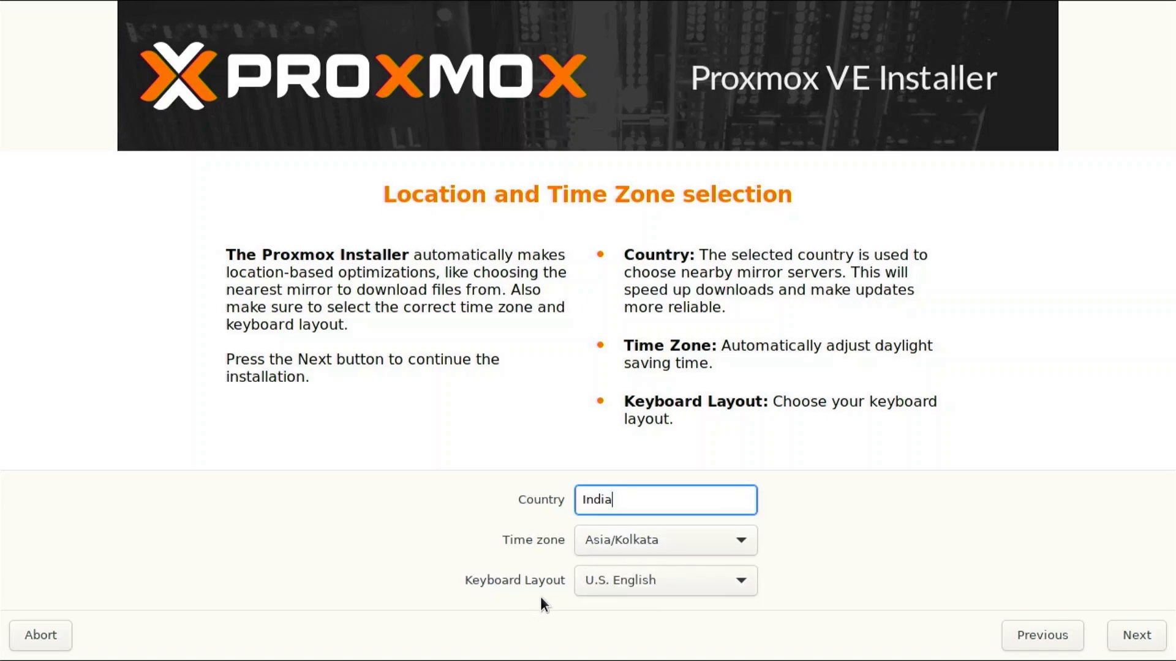
pyautogui.click(1140, 644)
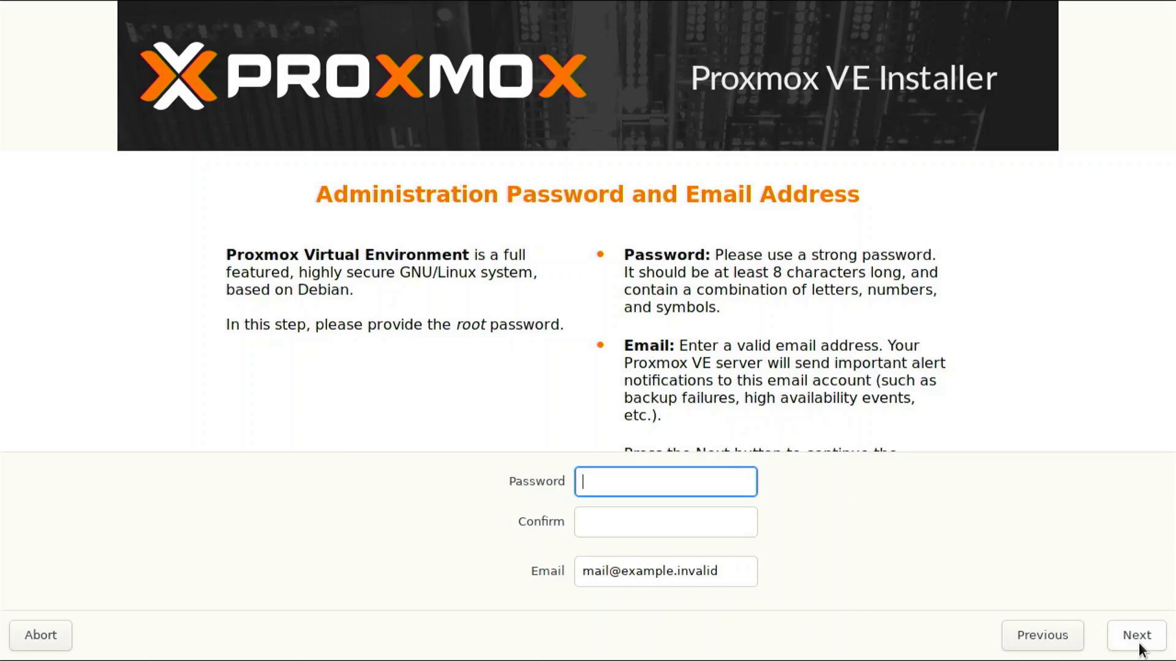
# Enter and confirm the root password, and replace the placeholder e-mail with the administrator's e-mail address.
pyautogui.write('*********')
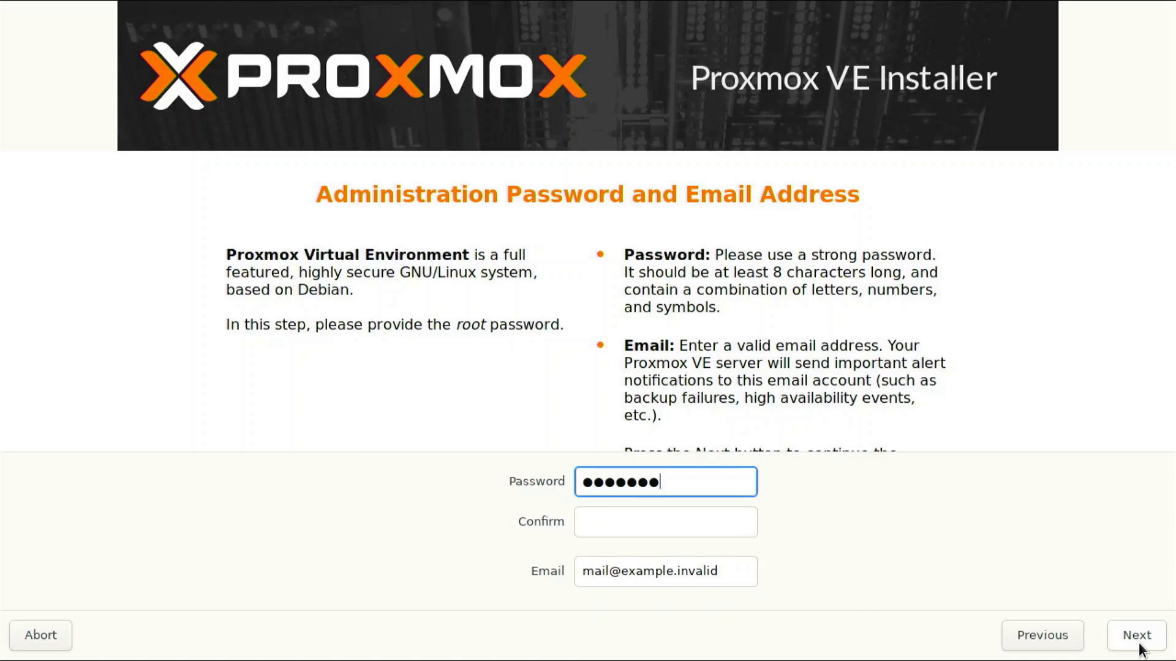
pyautogui.write('*******')
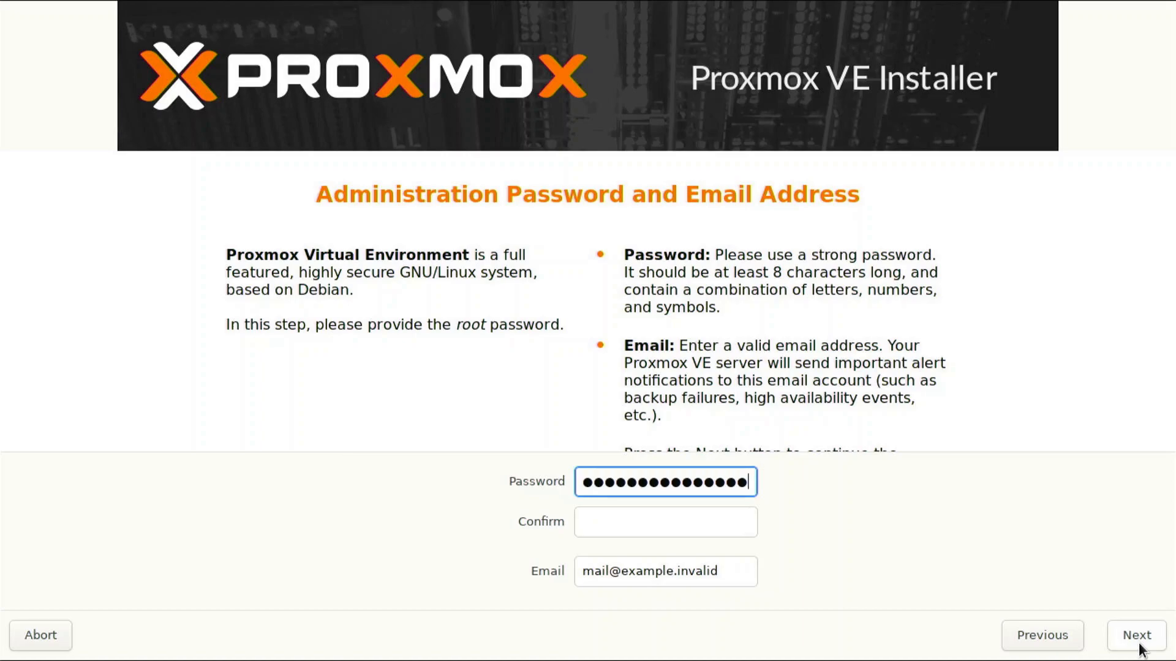
pyautogui.press('Tab')
pyautogui.write('*******')
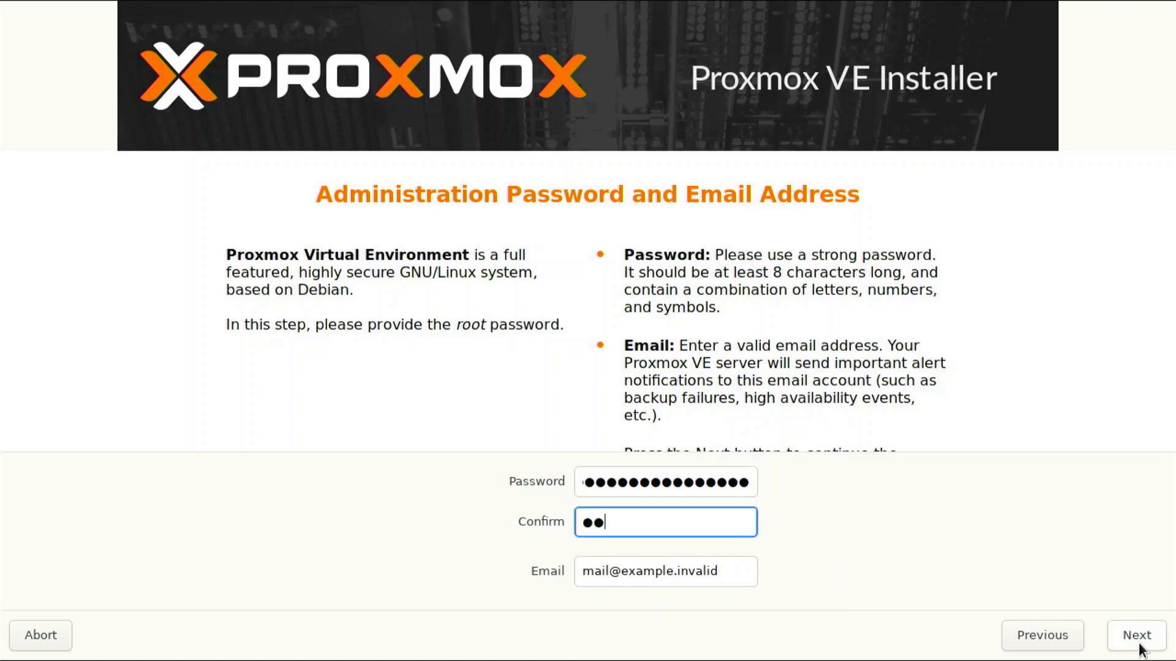
pyautogui.write('********')
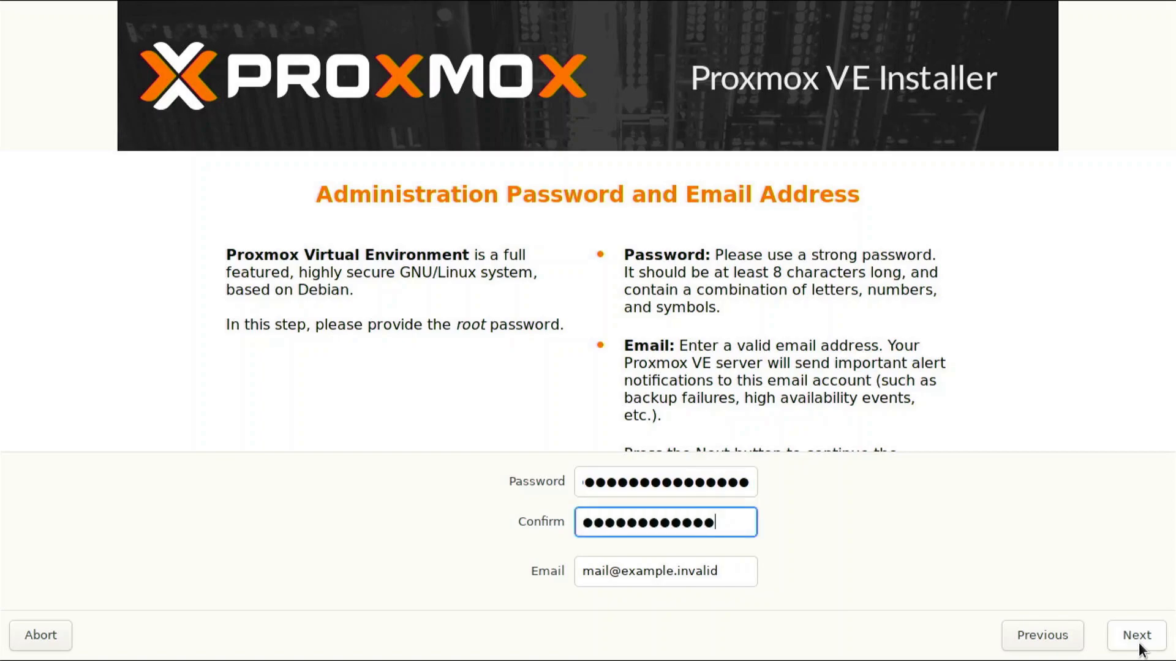
pyautogui.write('*')
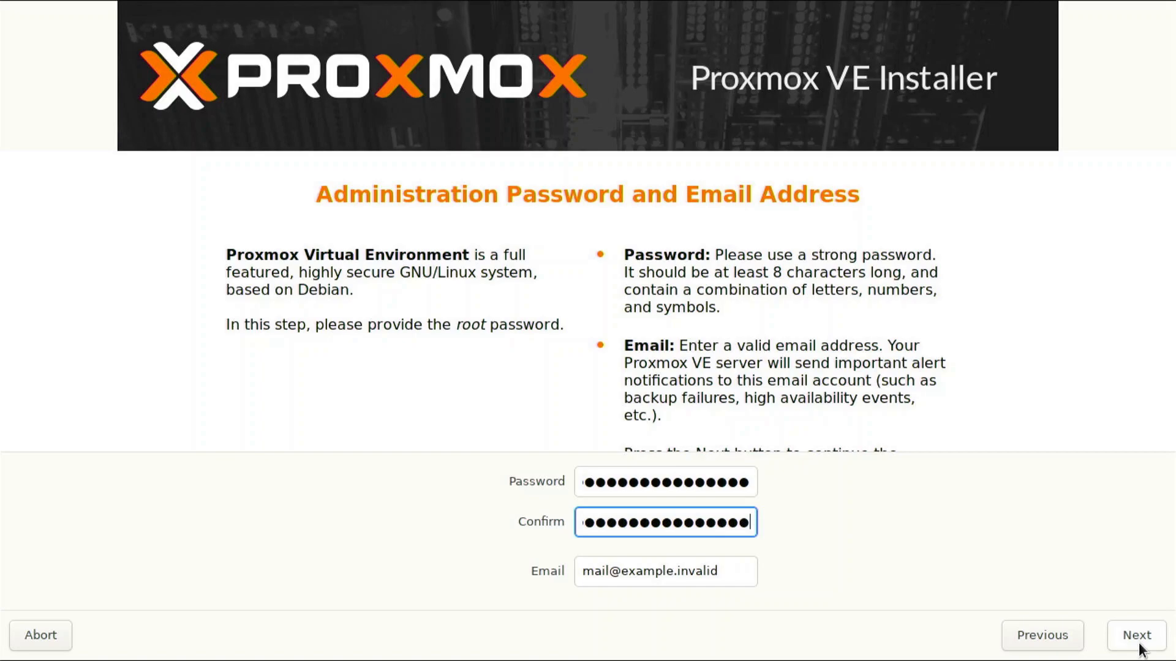
pyautogui.moveTo(724, 574); pyautogui.dragTo(567, 571)
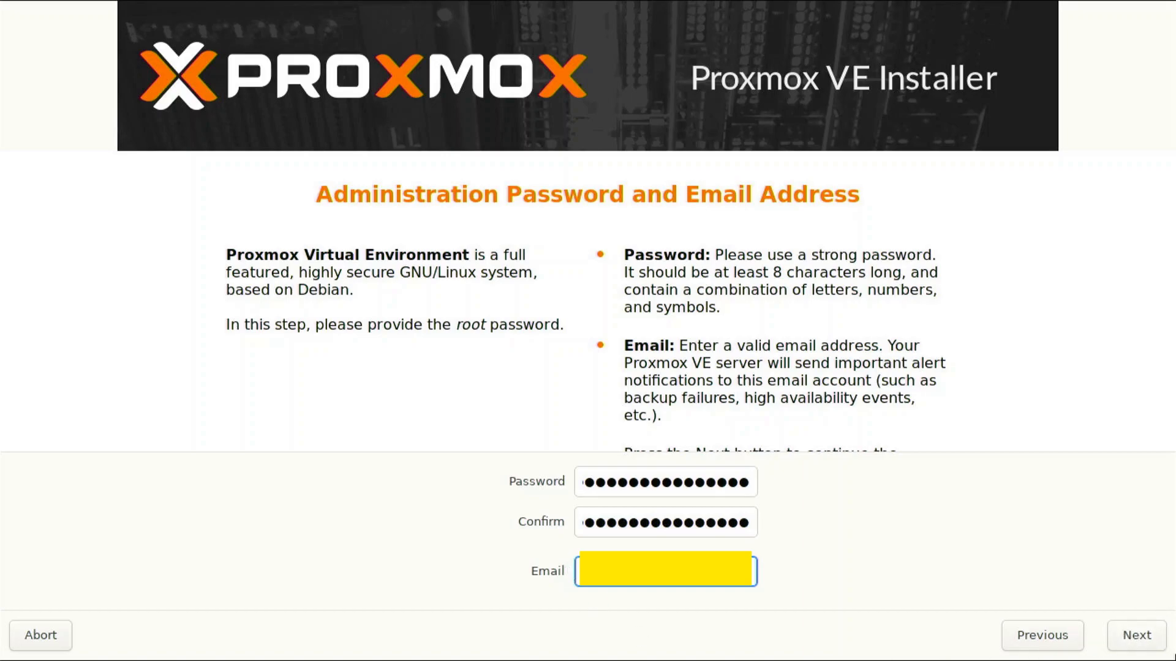
pyautogui.click(1126, 636)
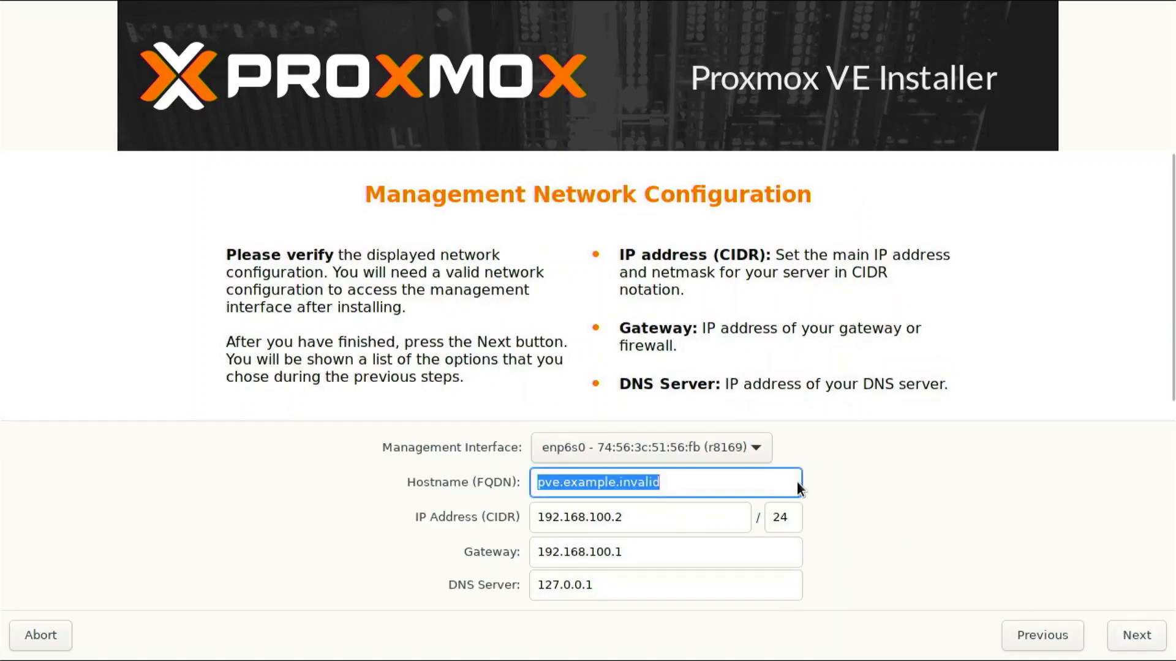
# Keep enp6s0 as the management interface and set the hostname to proxmox1.local.
pyautogui.click(724, 446)
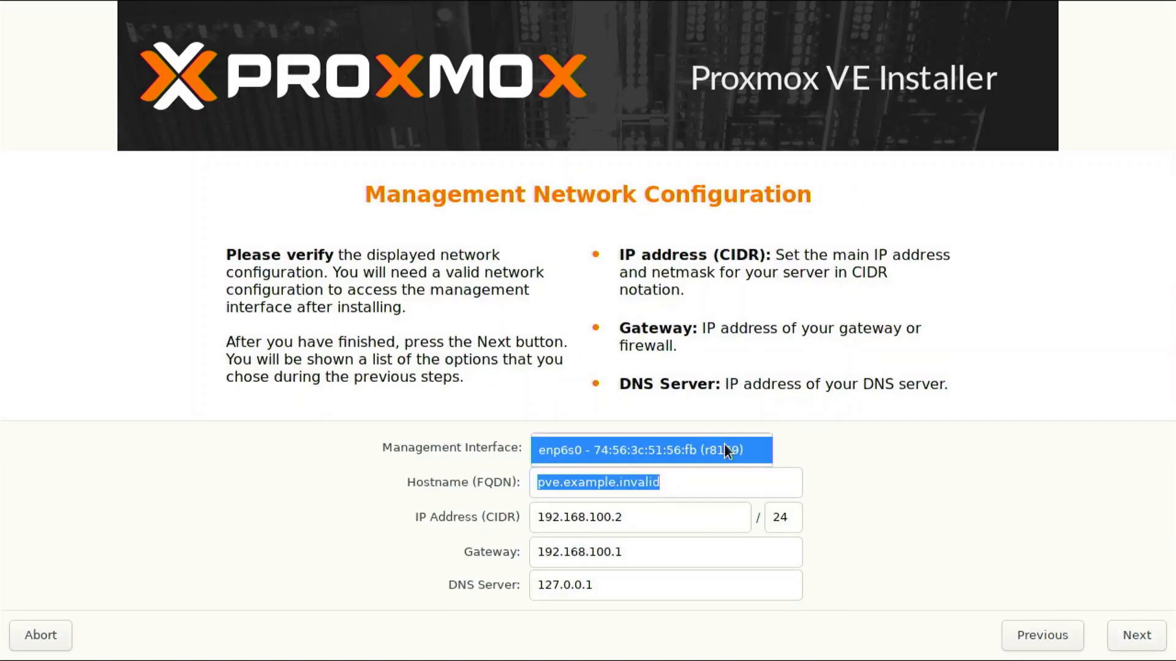
pyautogui.click(955, 447)
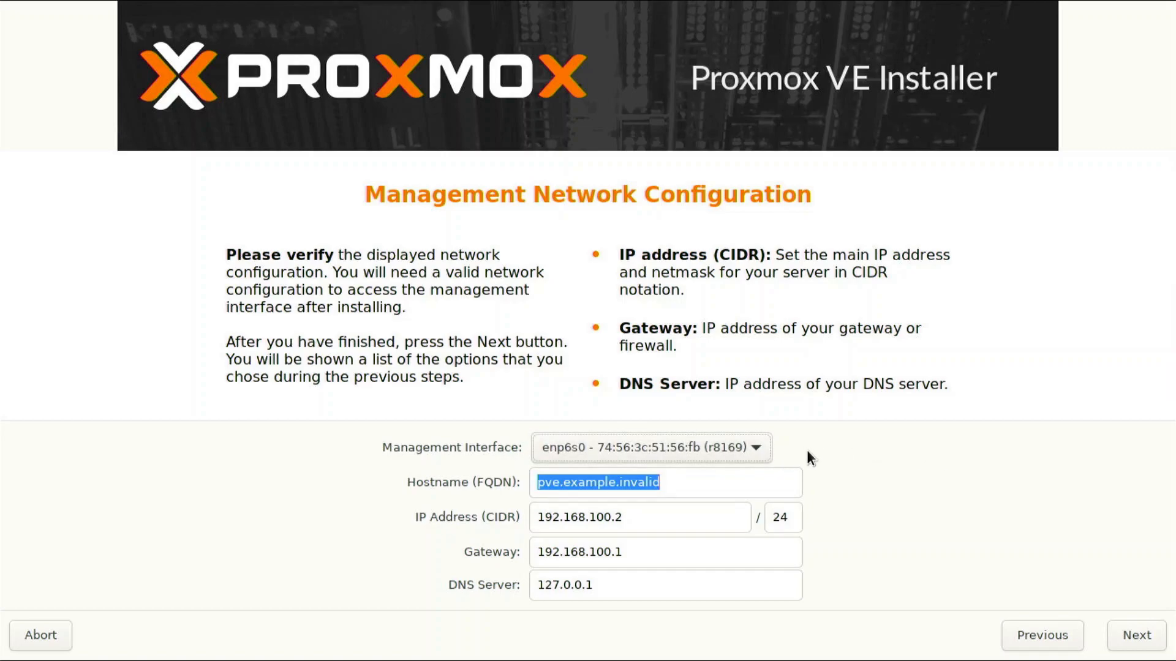
pyautogui.click(758, 450)
pyautogui.click(759, 450)
pyautogui.click(722, 483)
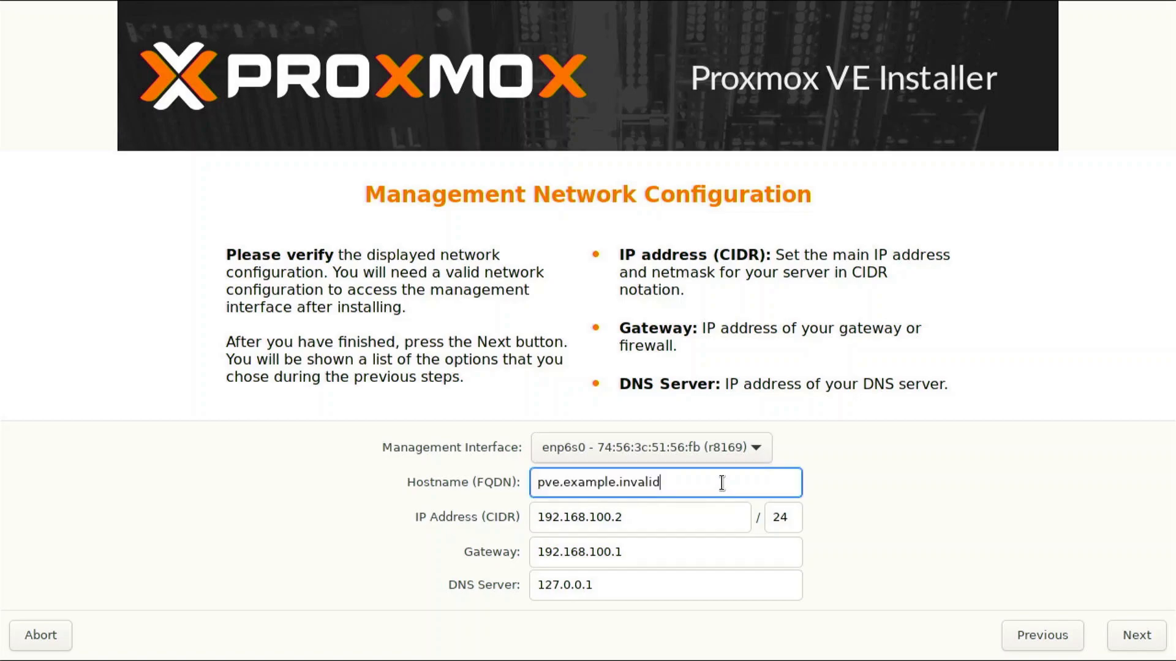
pyautogui.press('BackSpace')
pyautogui.press('BackSpace')
pyautogui.press('BackSpace')
pyautogui.press('BackSpace')
pyautogui.press('BackSpace')
pyautogui.press('BackSpace')
pyautogui.press('BackSpace')
pyautogui.press('BackSpace')
pyautogui.press('BackSpace')
pyautogui.press('BackSpace')
pyautogui.press('BackSpace')
pyautogui.press('BackSpace')
pyautogui.press('BackSpace')
pyautogui.press('BackSpace')
pyautogui.press('BackSpace')
pyautogui.press('BackSpace')
pyautogui.press('BackSpace')
pyautogui.press('BackSpace')
pyautogui.press('BackSpace')
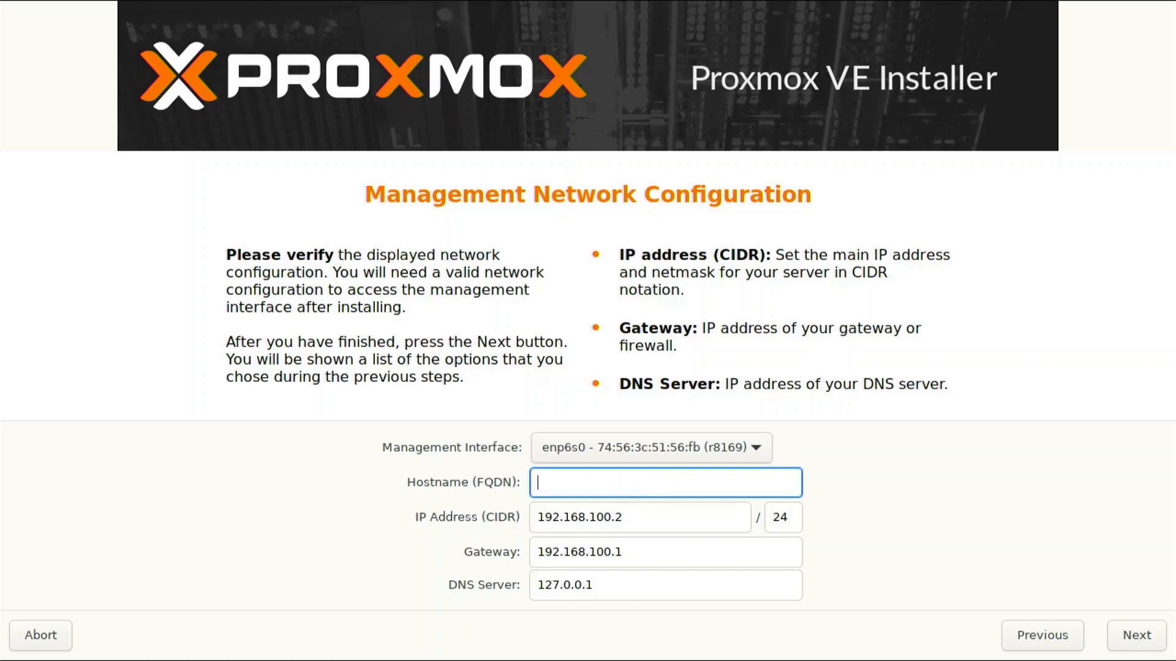
pyautogui.write('proxmox1.local')
# Set the management IP address to 192.168.1.11, keeping the /24 netmask.
pyautogui.click(699, 519)
pyautogui.press('BackSpace')
pyautogui.press('BackSpace')
pyautogui.press('BackSpace')
pyautogui.press('BackSpace')
pyautogui.write('.11')
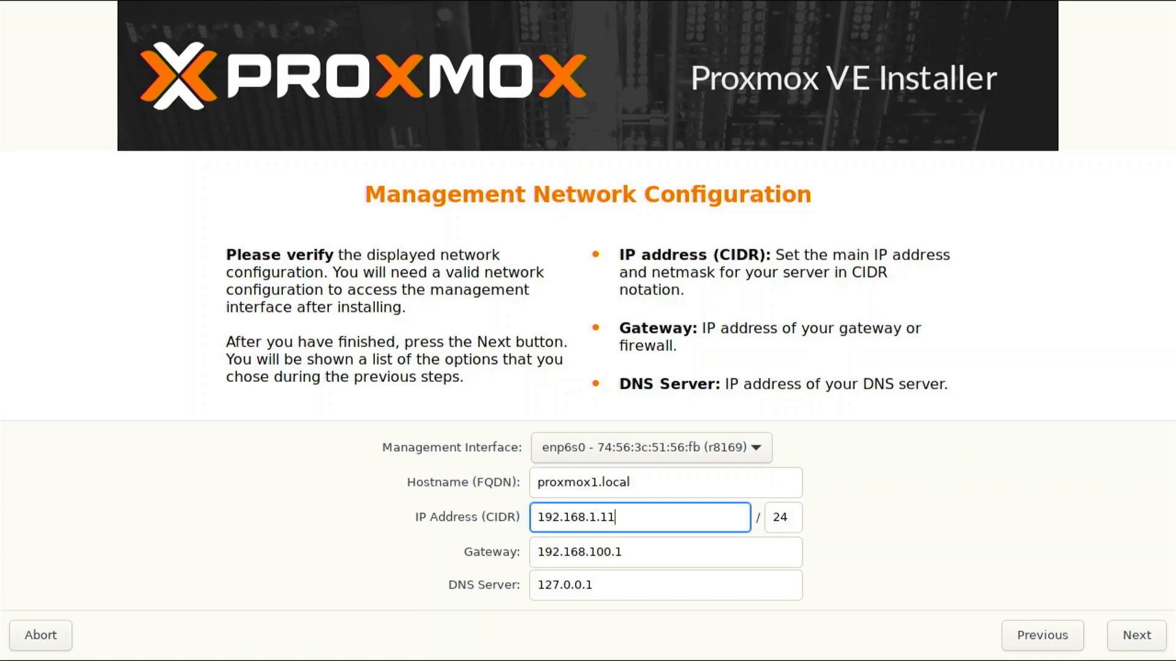
# Set both the gateway and the DNS server to 192.168.1.1.
pyautogui.click(657, 547)
pyautogui.press('BackSpace')
pyautogui.press('BackSpace')
pyautogui.press('BackSpace')
pyautogui.press('BackSpace')
pyautogui.write('.1')
pyautogui.moveTo(632, 589); pyautogui.dragTo(512, 585)
pyautogui.write('192.168.1.1')
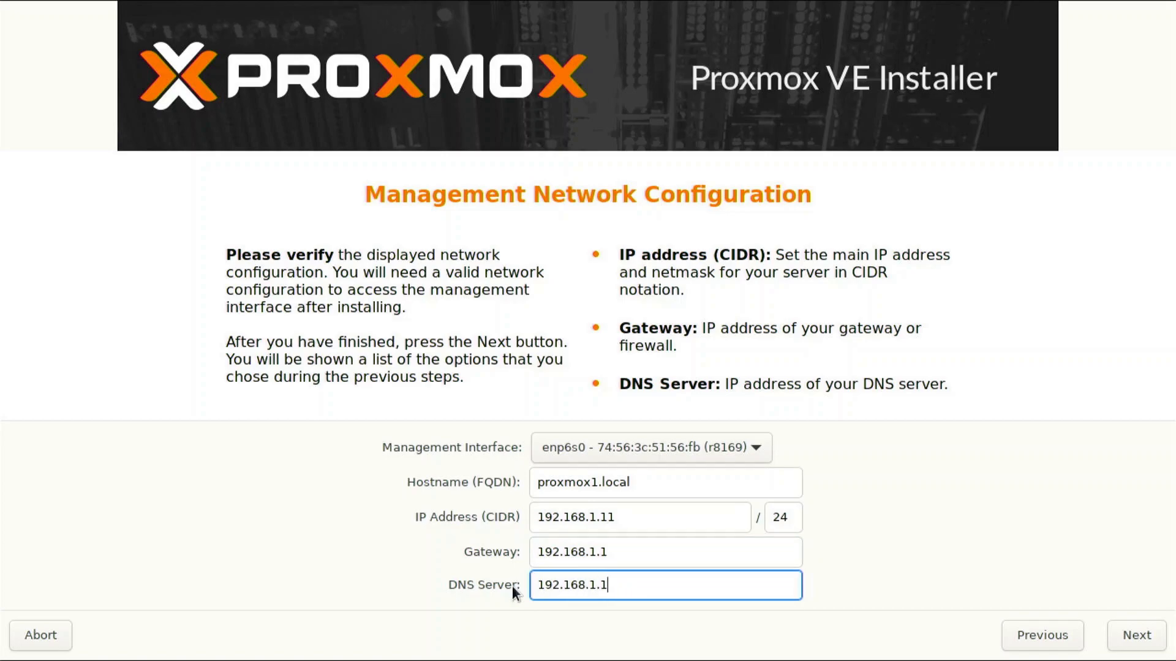
# Accept the network configuration and start the installation with automatic reboot enabled.
pyautogui.click(1138, 638)
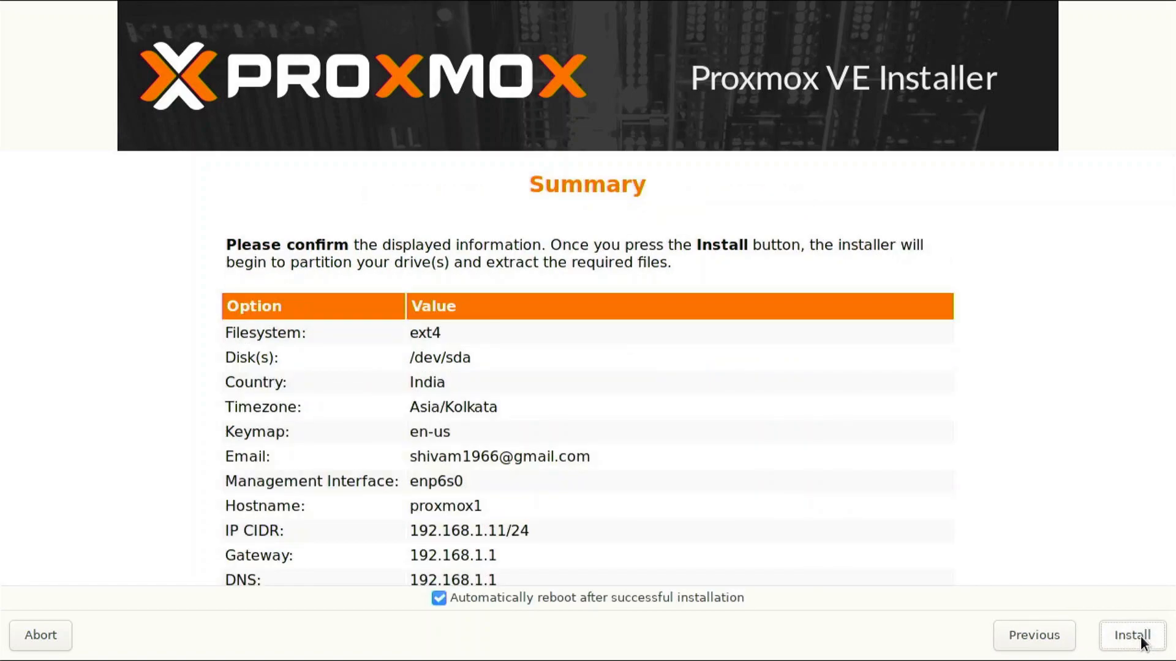
pyautogui.click(1140, 640)
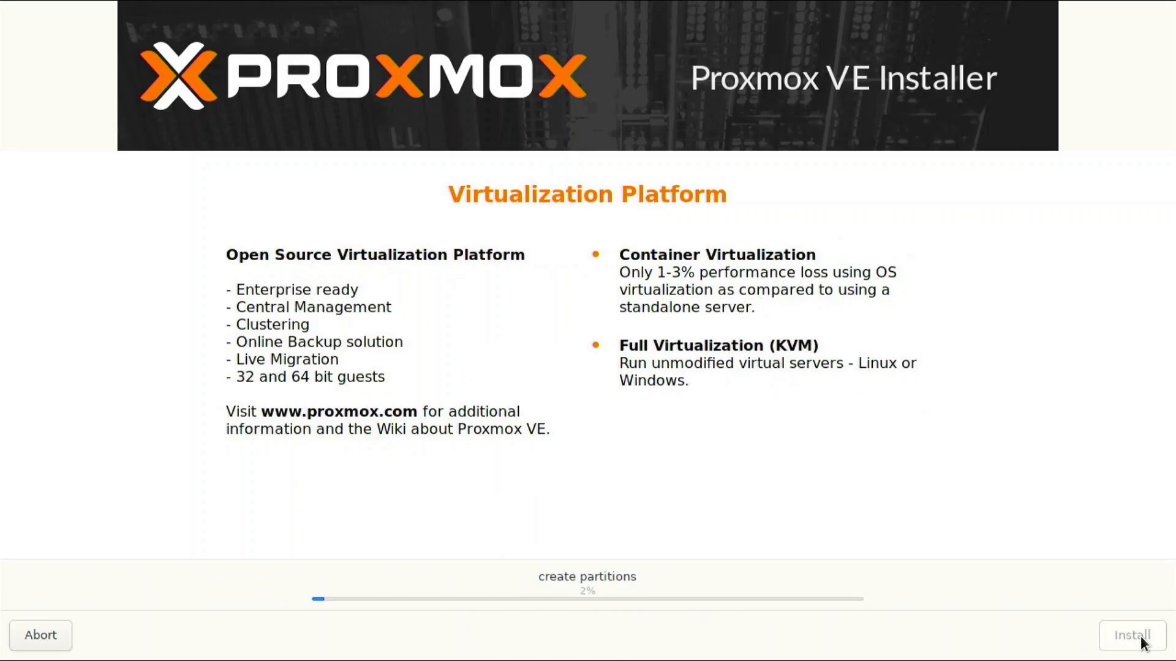